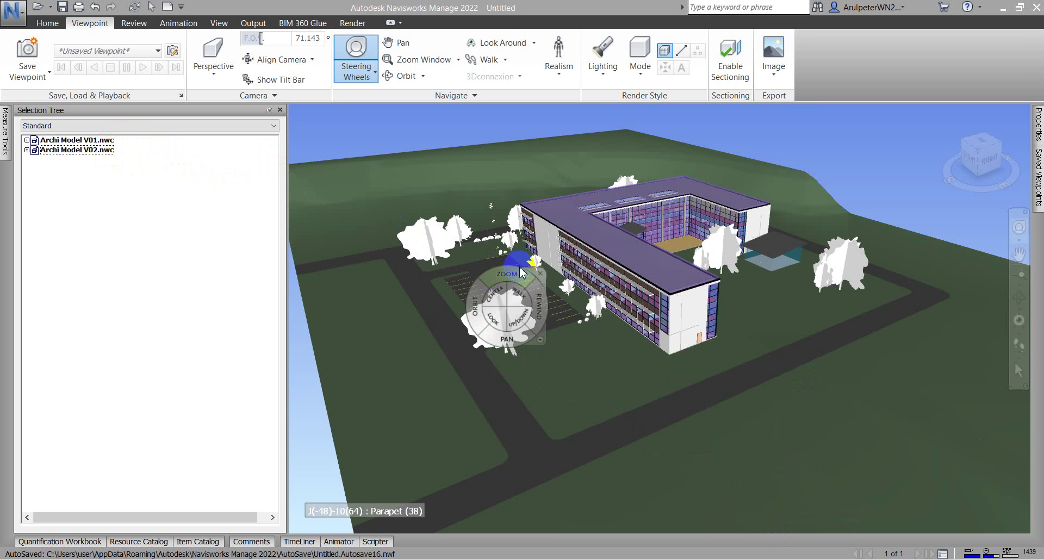
- Compare Archi Model V01.nwc with Archi Model V02.nwc, saving each difference as a set, hiding matches and highlighting the results
click(48, 23)
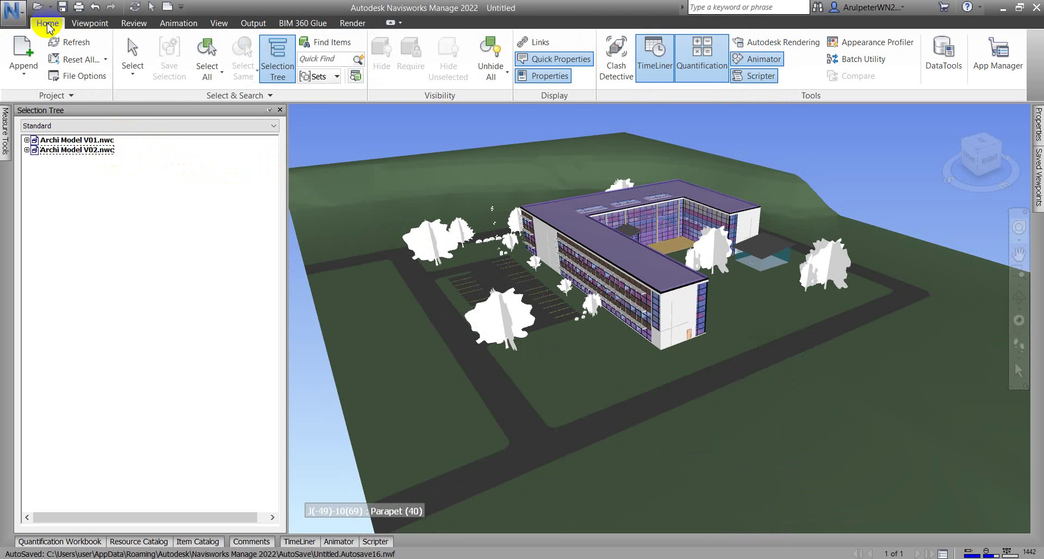
click(98, 154)
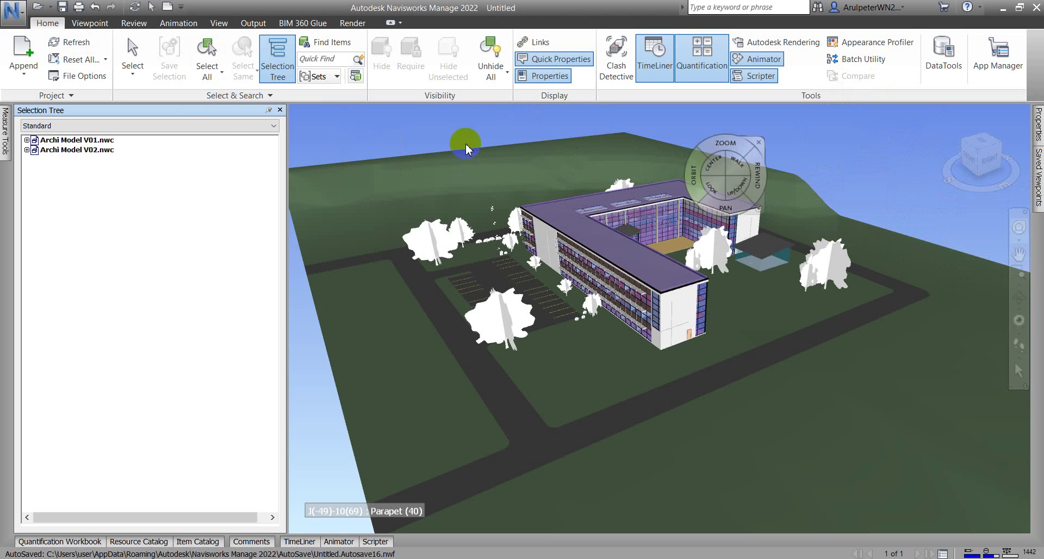
click(132, 48)
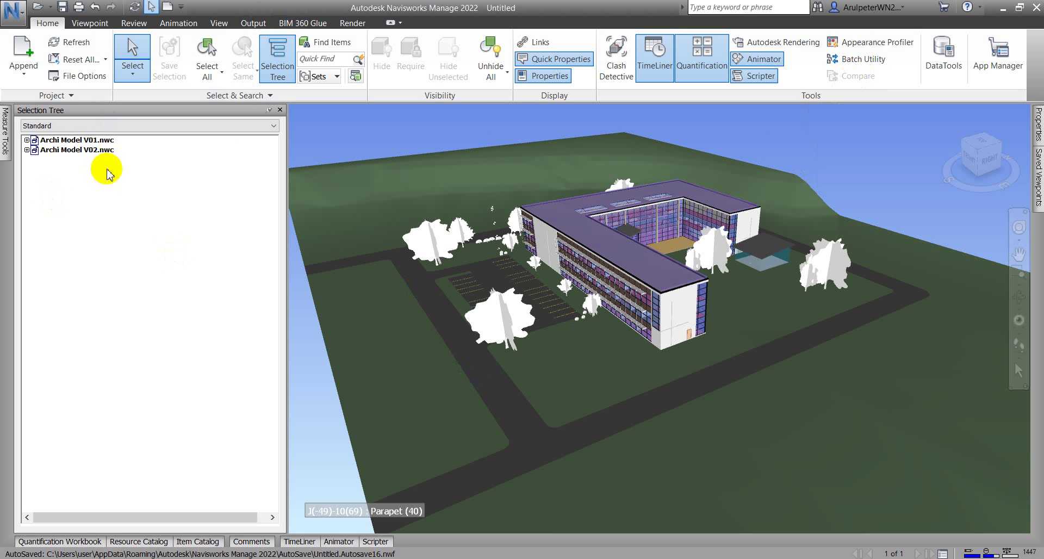
click(106, 150)
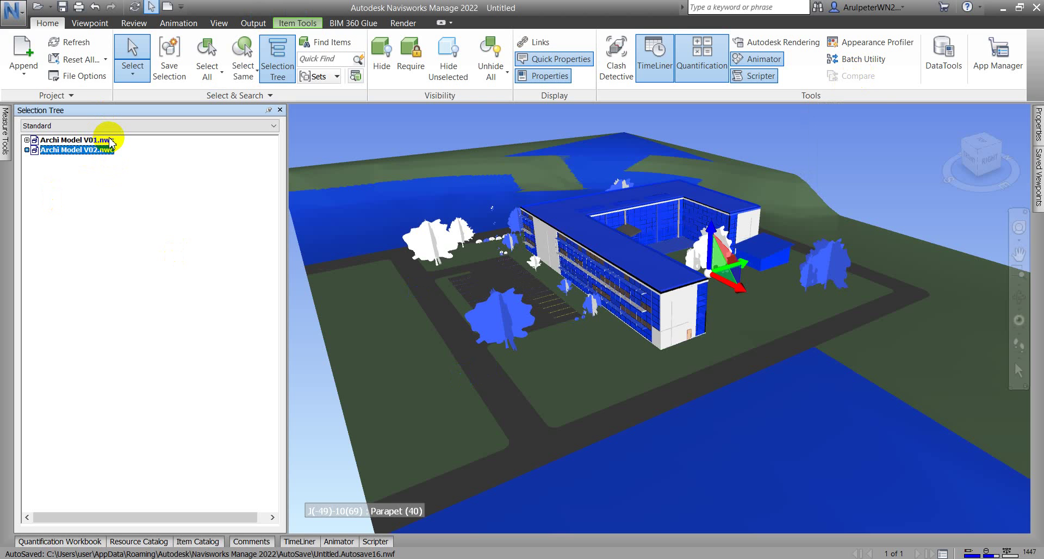
ctrl+click(110, 141)
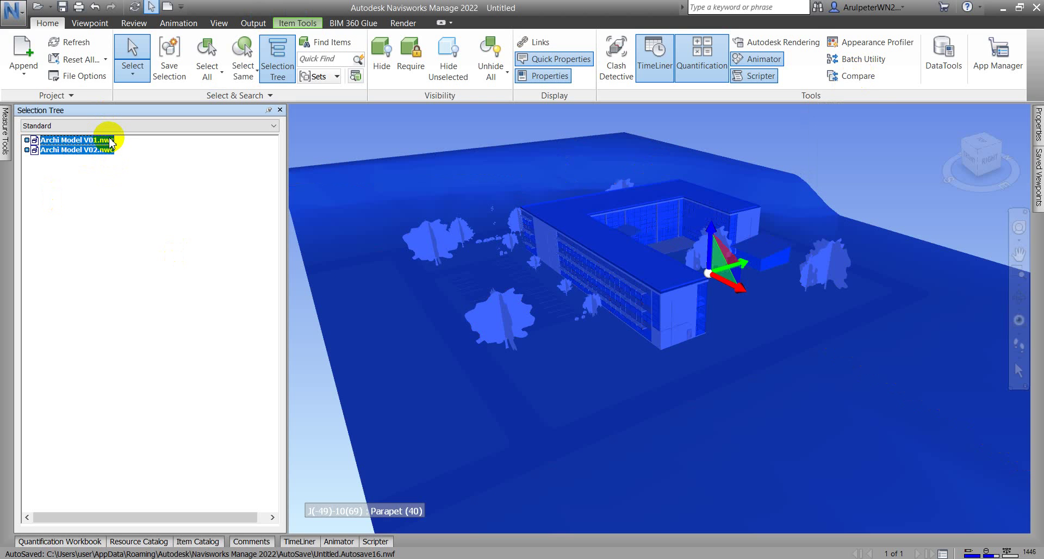
click(863, 76)
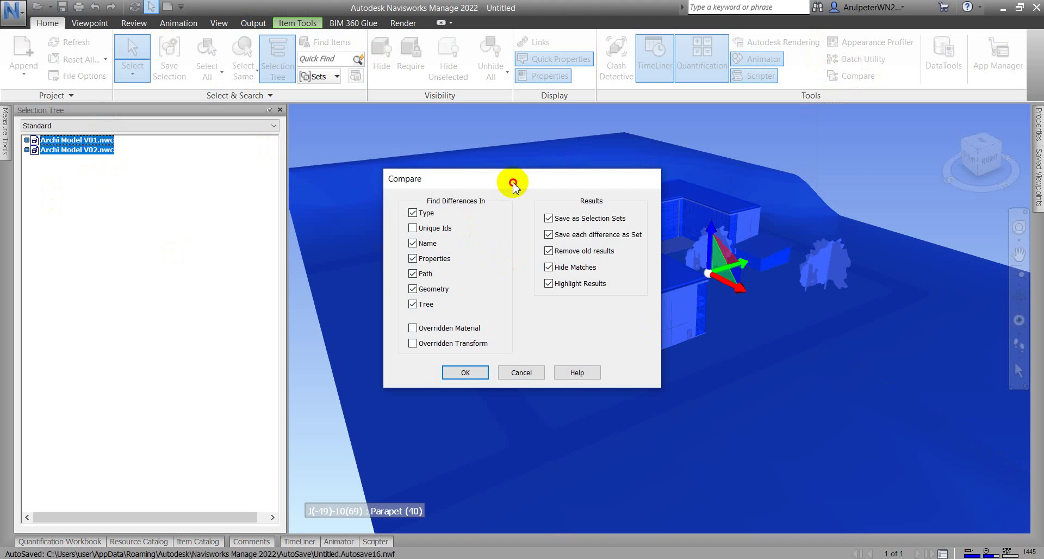
drag(512, 184, 503, 187)
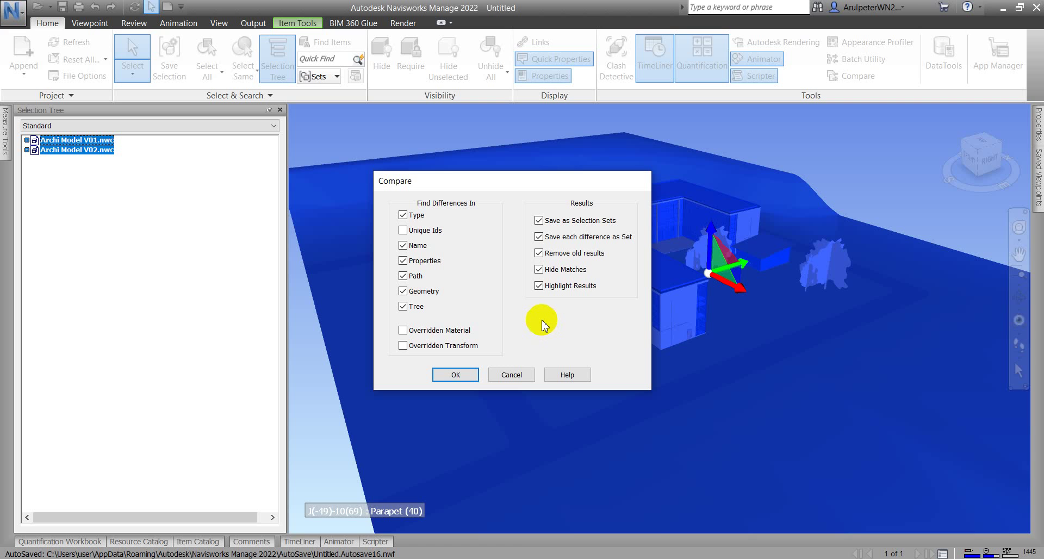
click(455, 375)
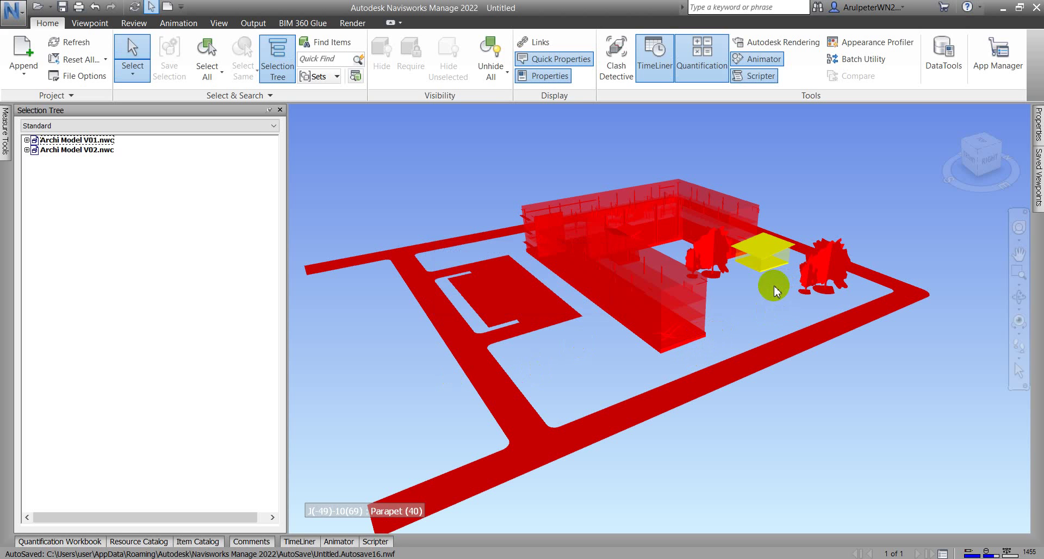
- Examine the colour-highlighted comparison results around the building, the trees and the small pavilion
mouse_move(816, 255)
mouse_down()
mouse_move(832, 247)
mouse_move(675, 220)
mouse_up()
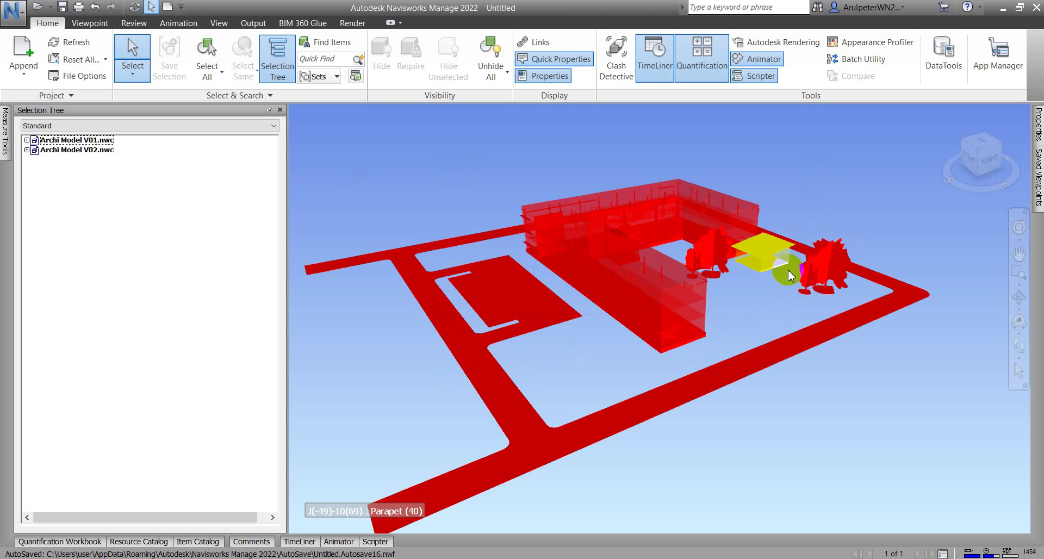
scroll(787, 231, up, 4)
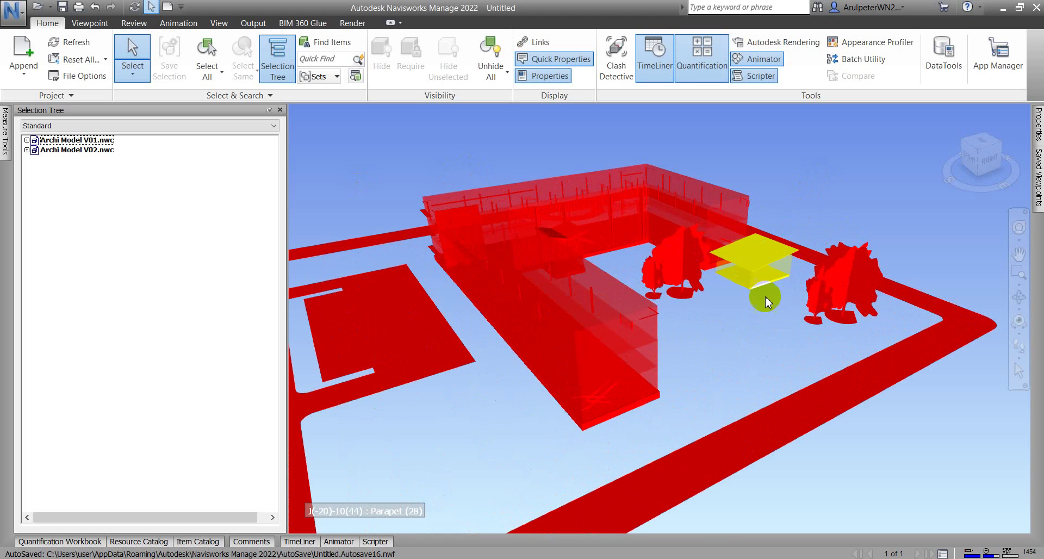
scroll(759, 296, down, 4)
scroll(748, 310, down, 2)
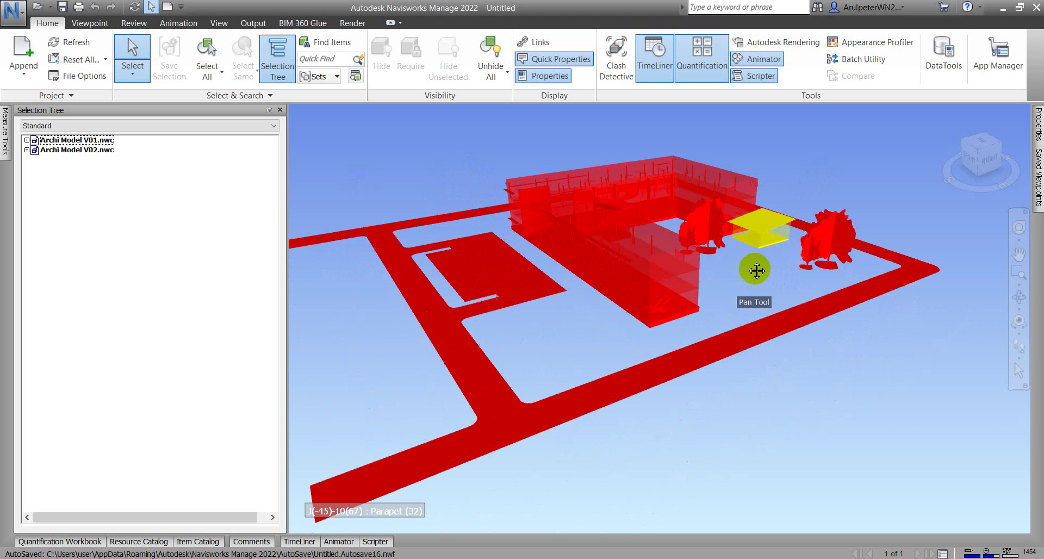
click(696, 327)
click(629, 402)
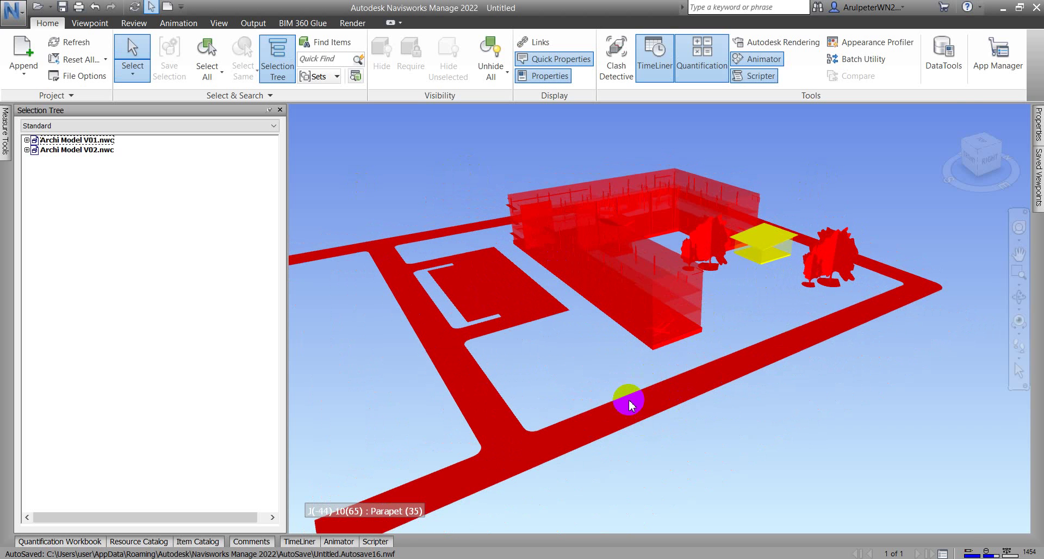
- Read the Compare Objects colour-coding legend in the browser and inspect the yellow pavilion back in the Navisworks model
key(alt+Tab)
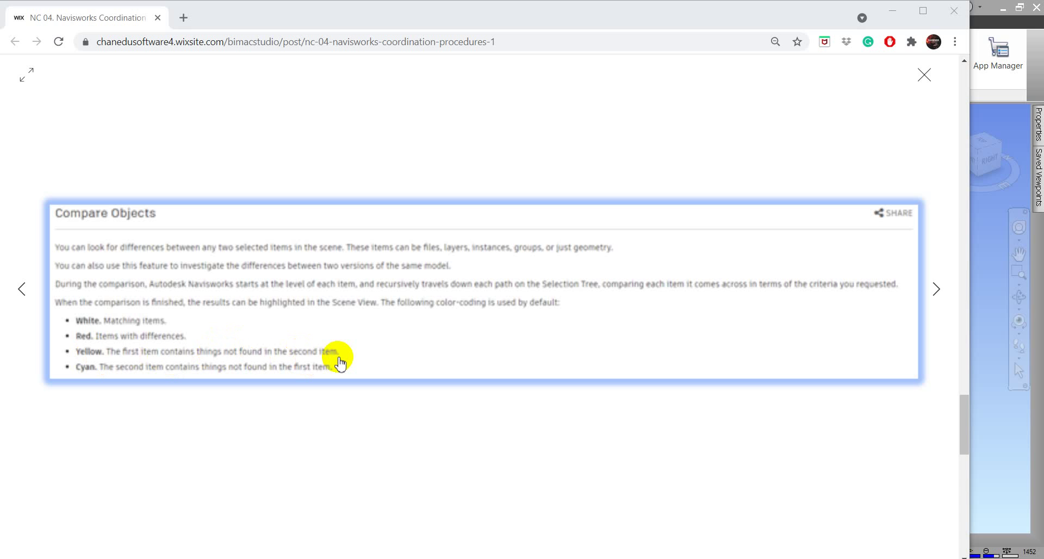
click(892, 11)
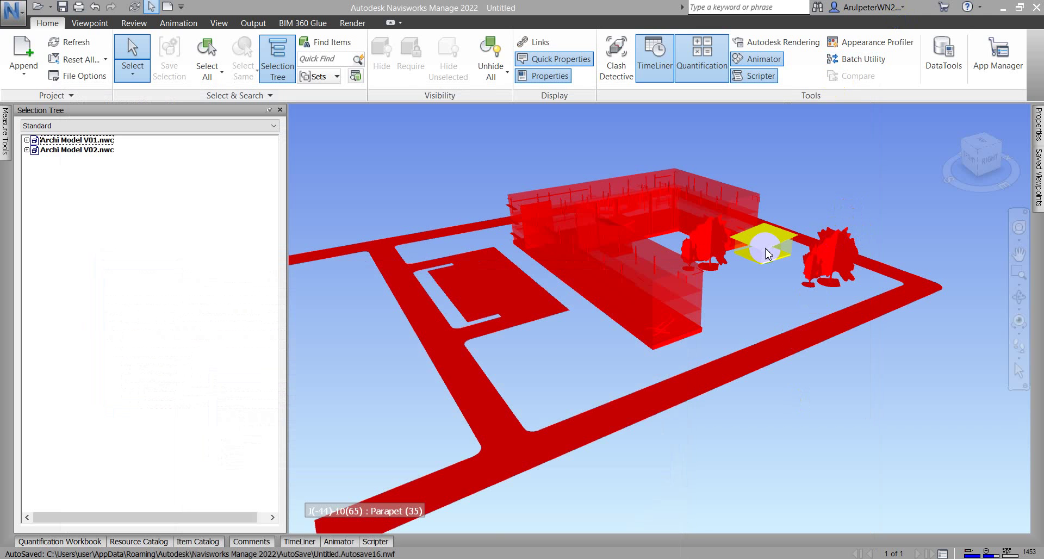
shift+middle_drag(757, 240, 808, 251)
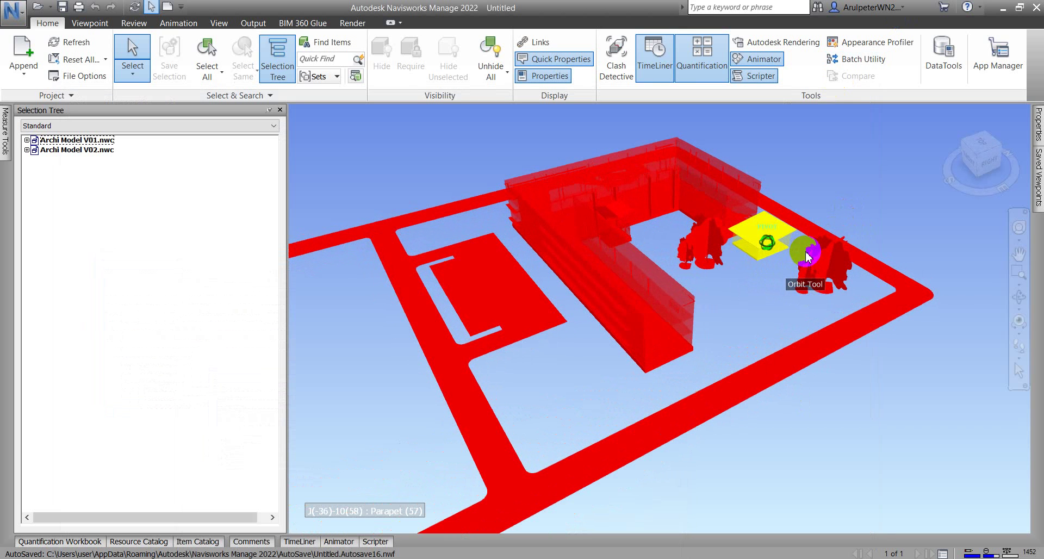
click(725, 191)
click(835, 197)
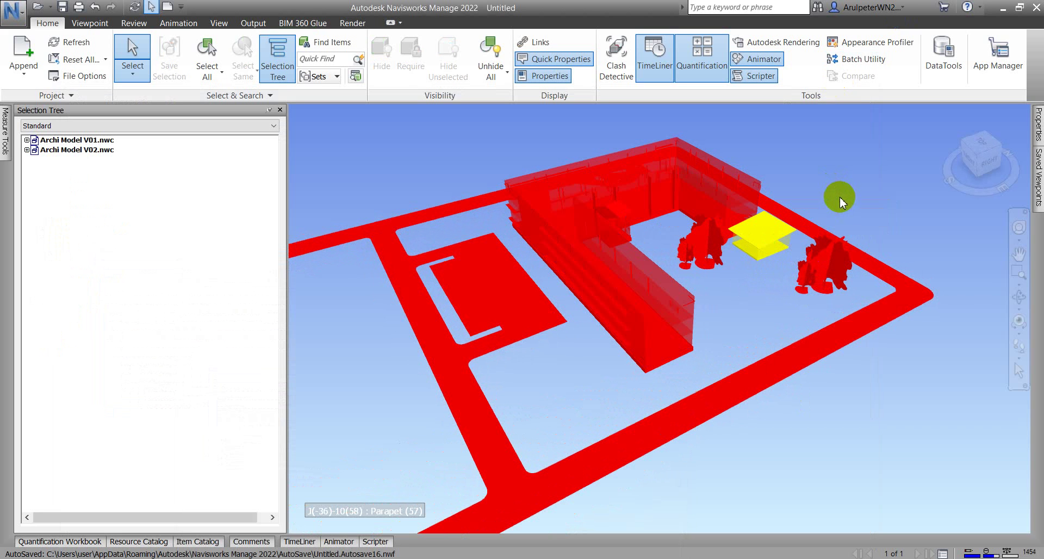
click(100, 222)
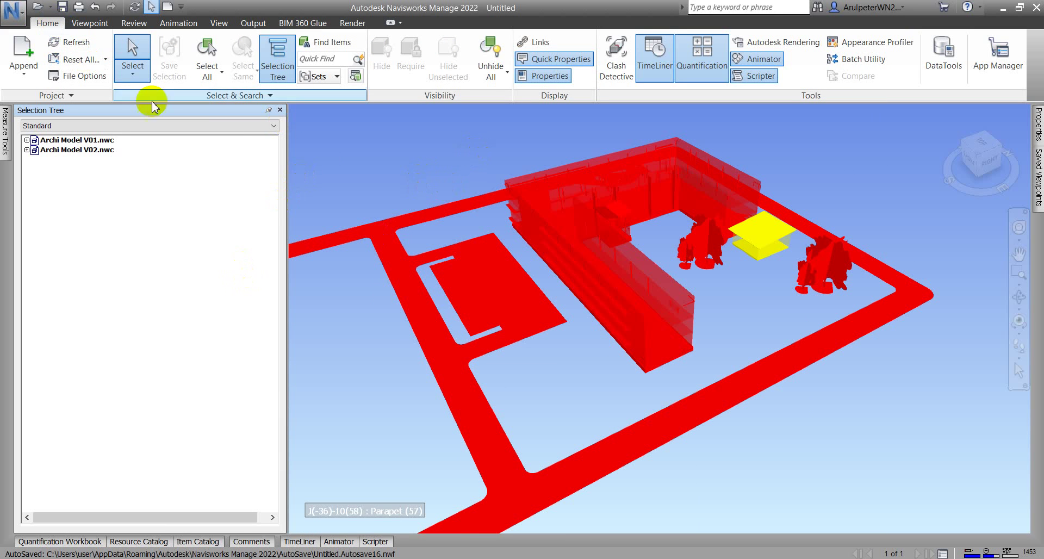
- Open the Sets manager and dock it as a narrow full-height pane in place of the auto-hidden Selection Tree
click(337, 77)
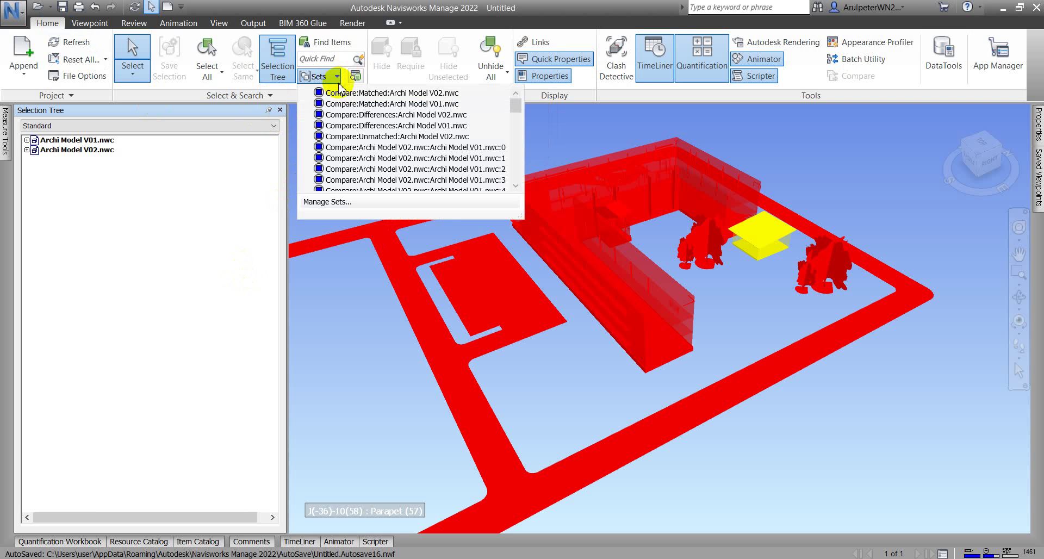
click(345, 202)
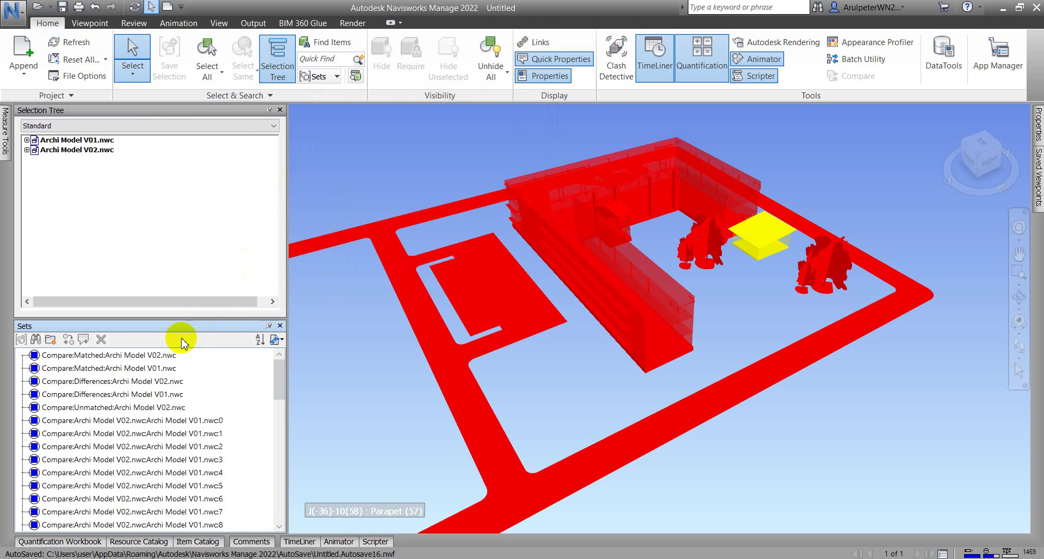
drag(162, 330, 642, 325)
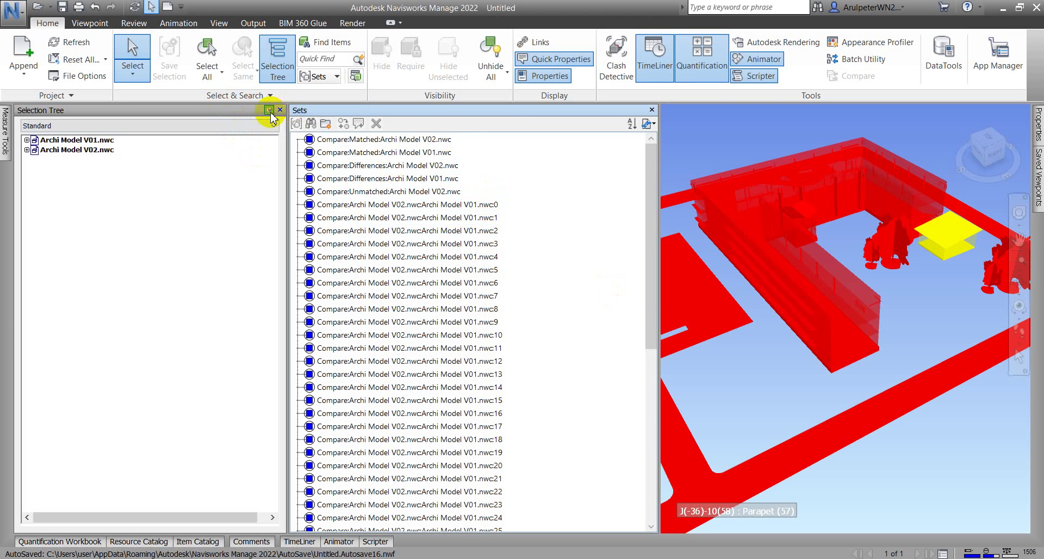
click(269, 110)
click(391, 228)
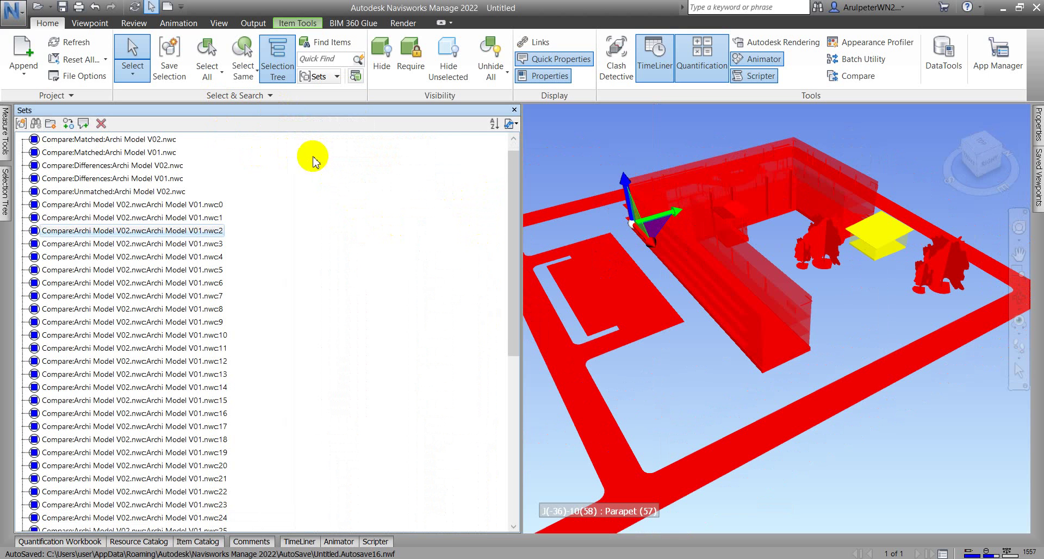
drag(520, 168, 399, 178)
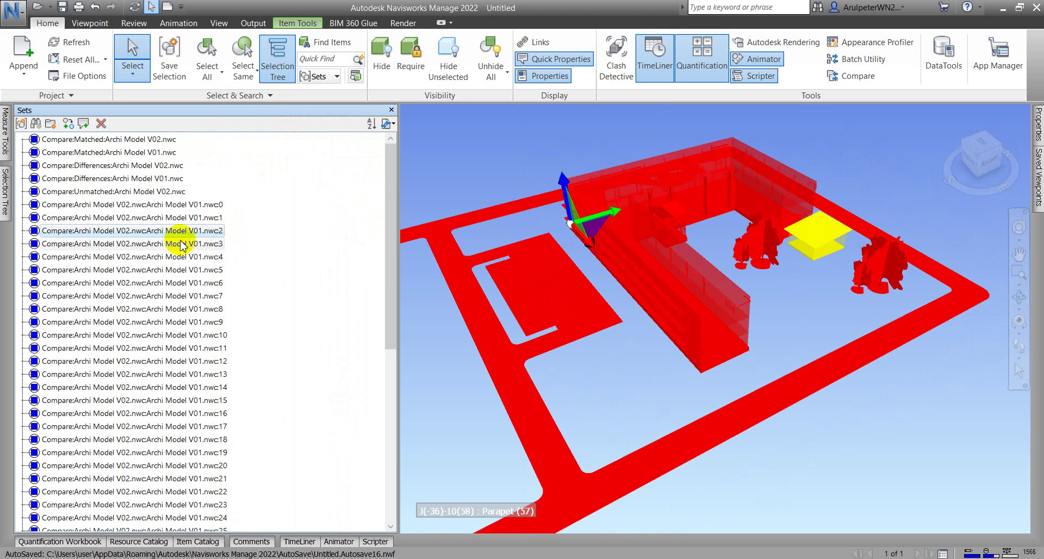
- Browse the saved comparison sets and highlight the Matched, Differences and Unmatched sets one by one in the model
scroll(208, 286, down, 1)
scroll(201, 277, down, 7)
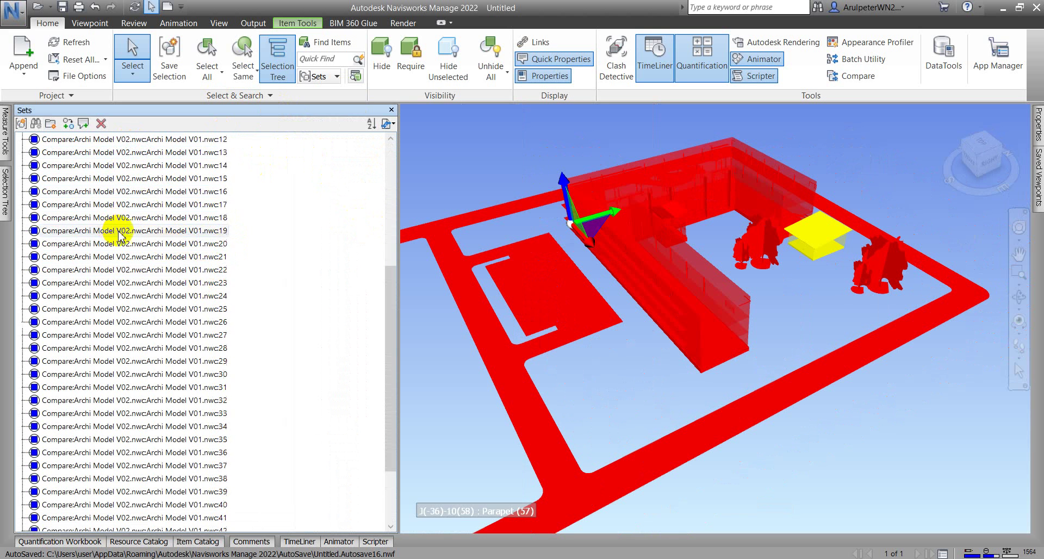
scroll(116, 226, up, 8)
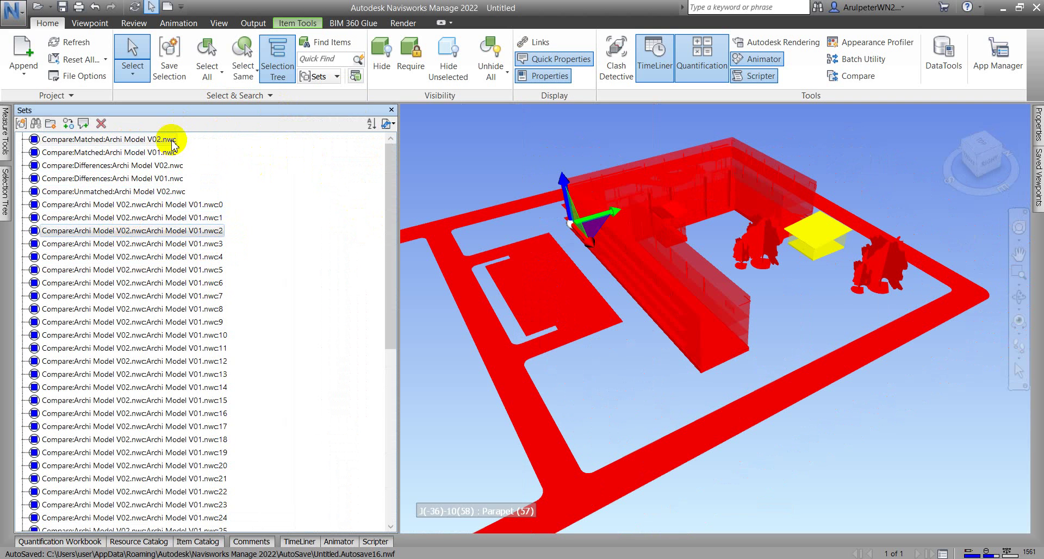
click(172, 140)
click(170, 154)
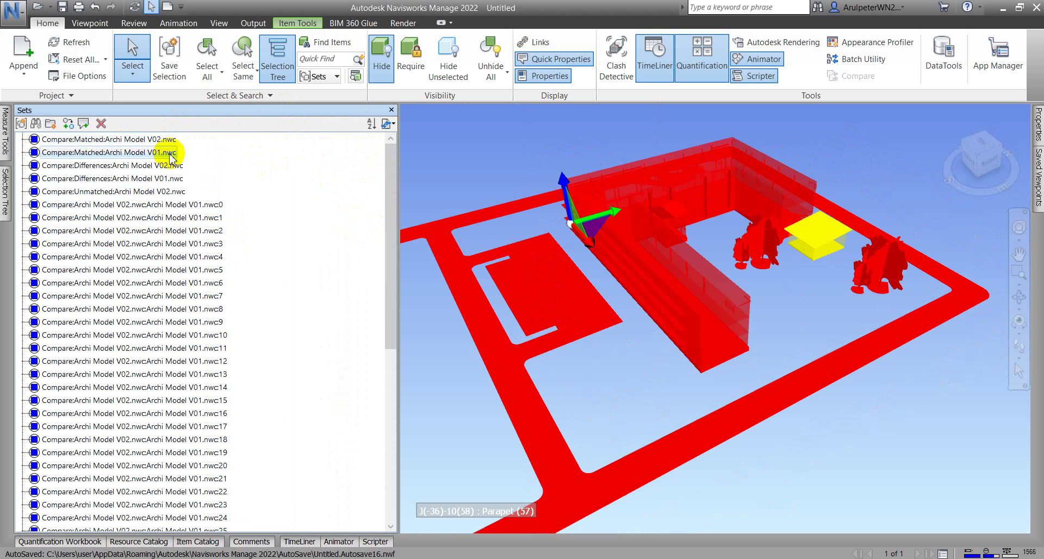
click(170, 166)
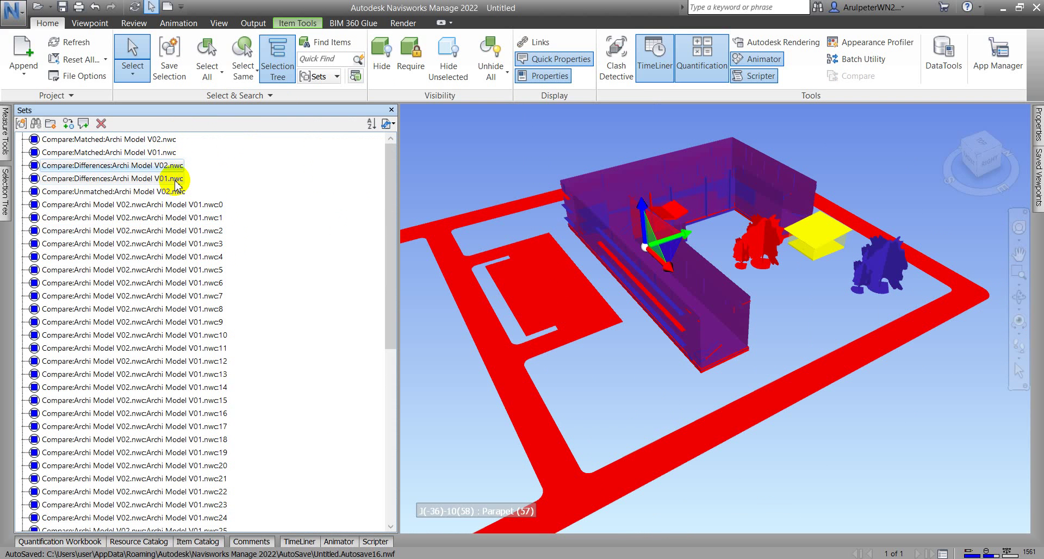
click(176, 179)
click(176, 191)
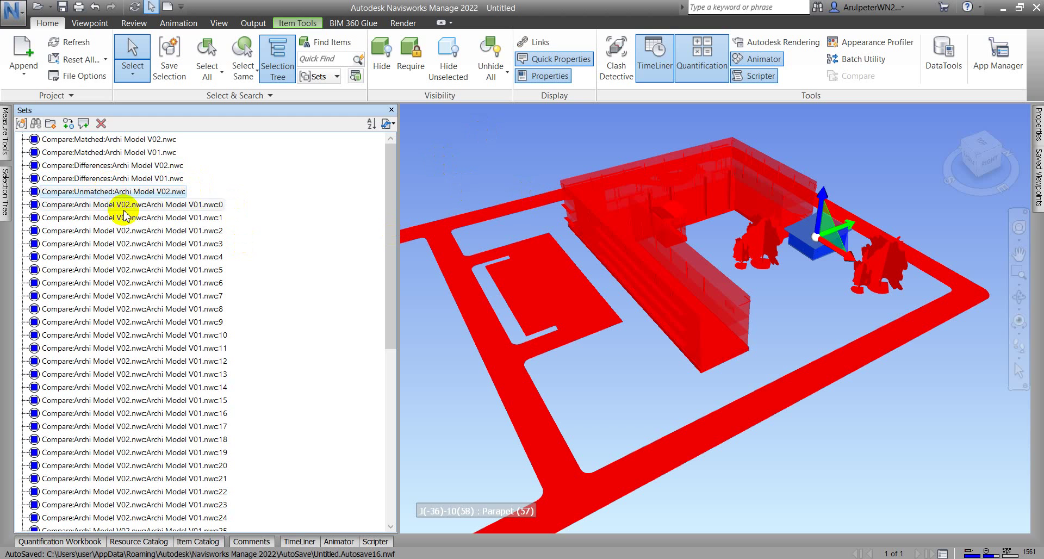
- Check the items in the individual V02-to-V01 comparison sets numbered 0 to 4
click(146, 204)
click(162, 218)
click(164, 231)
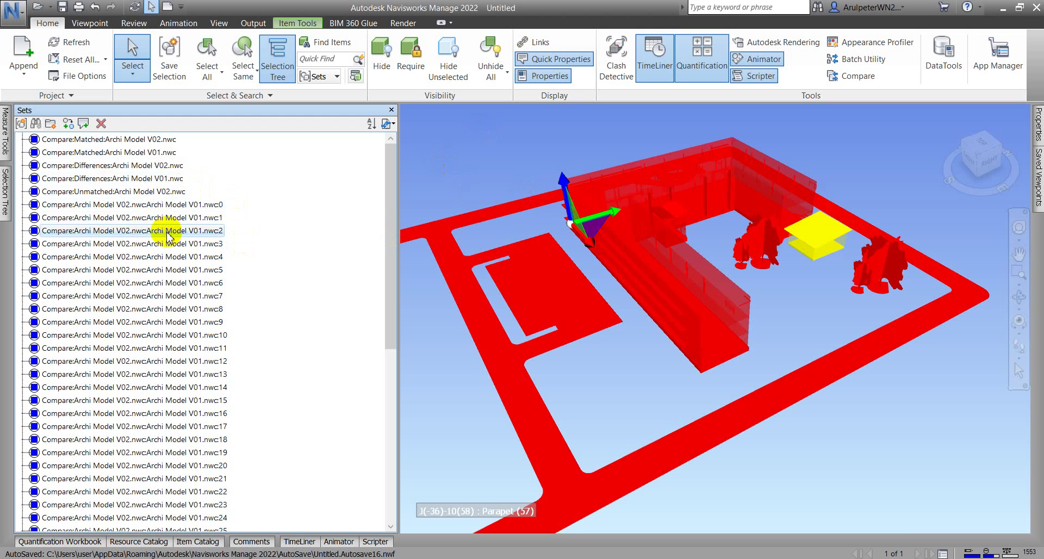
click(175, 243)
click(179, 257)
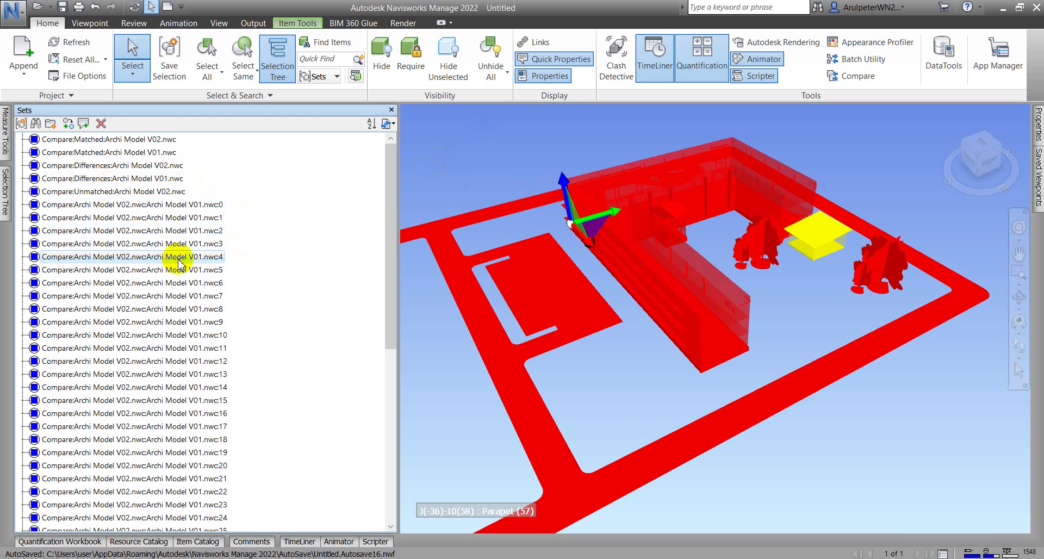
- Review the Matched and Differences sets of both model versions again, returning to the Matched set of Archi Model V02.nwc
click(148, 140)
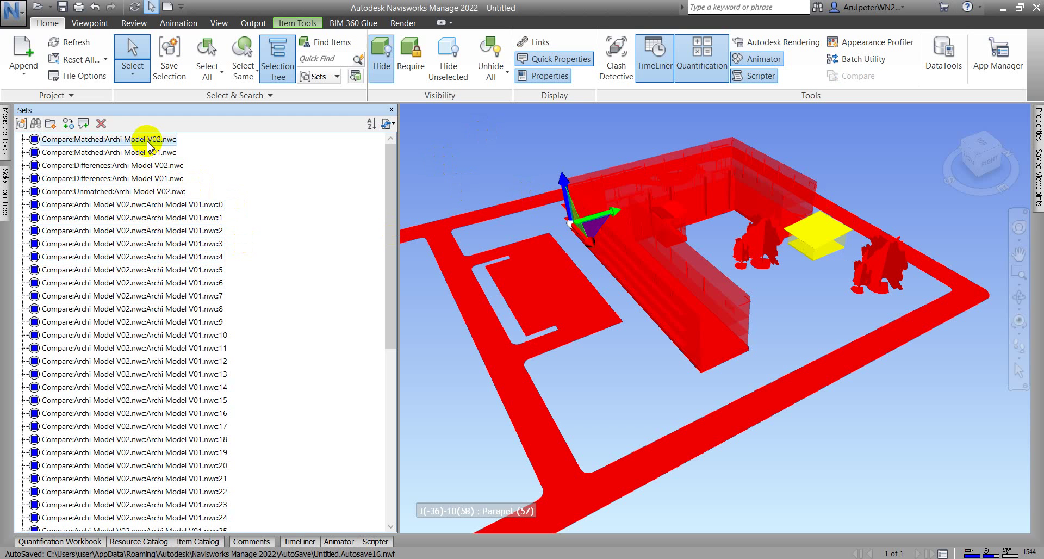
click(158, 154)
click(160, 166)
click(163, 179)
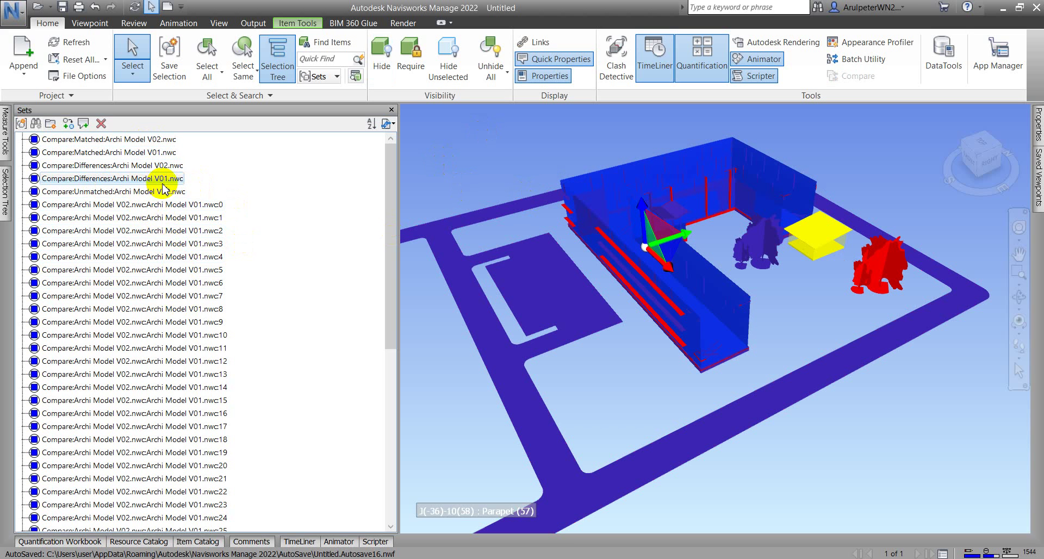
click(155, 140)
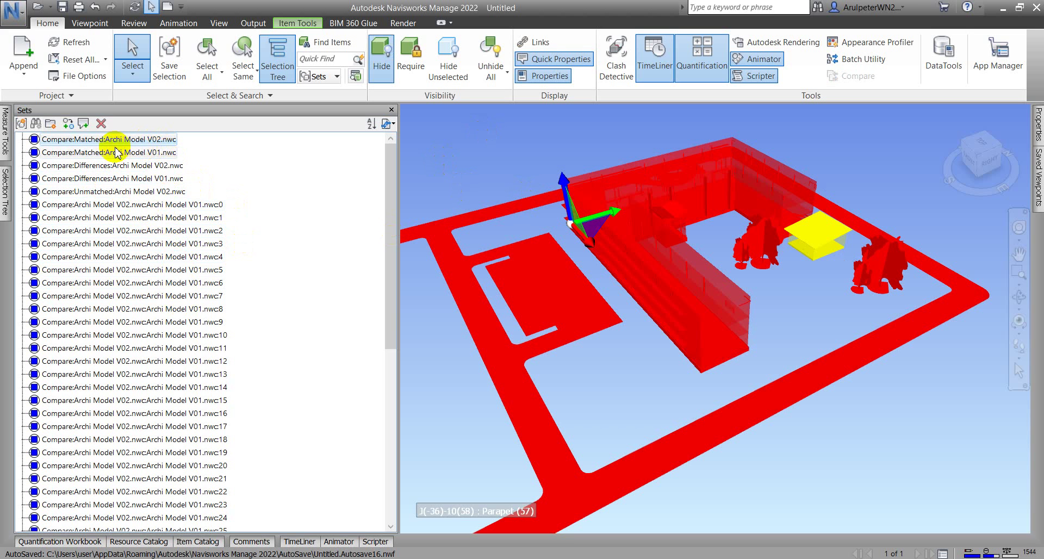
- Highlight the Differences sets of both models together, view the Unmatched set of Archi Model V02.nwc and clear the selection
click(166, 165)
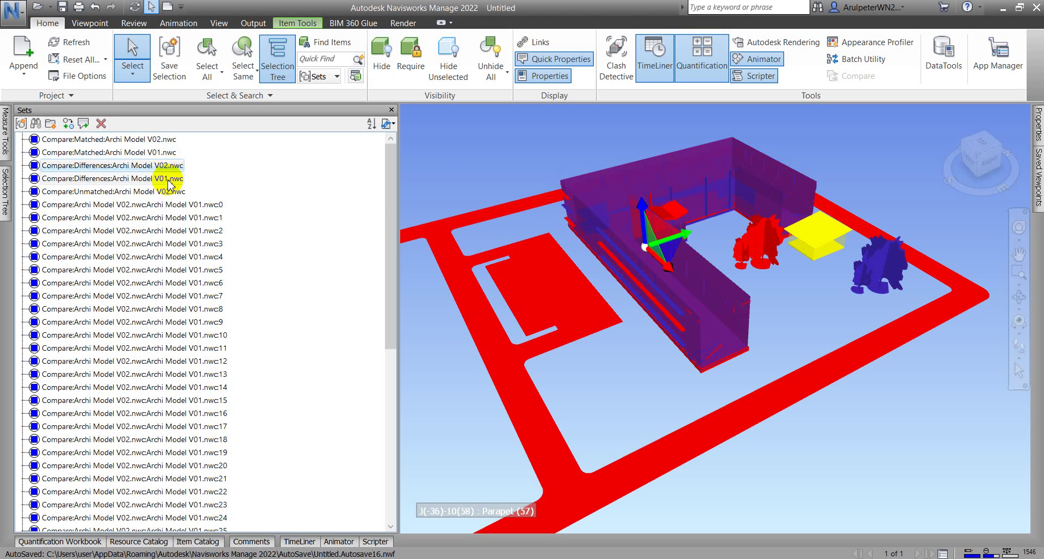
click(168, 183)
click(167, 166)
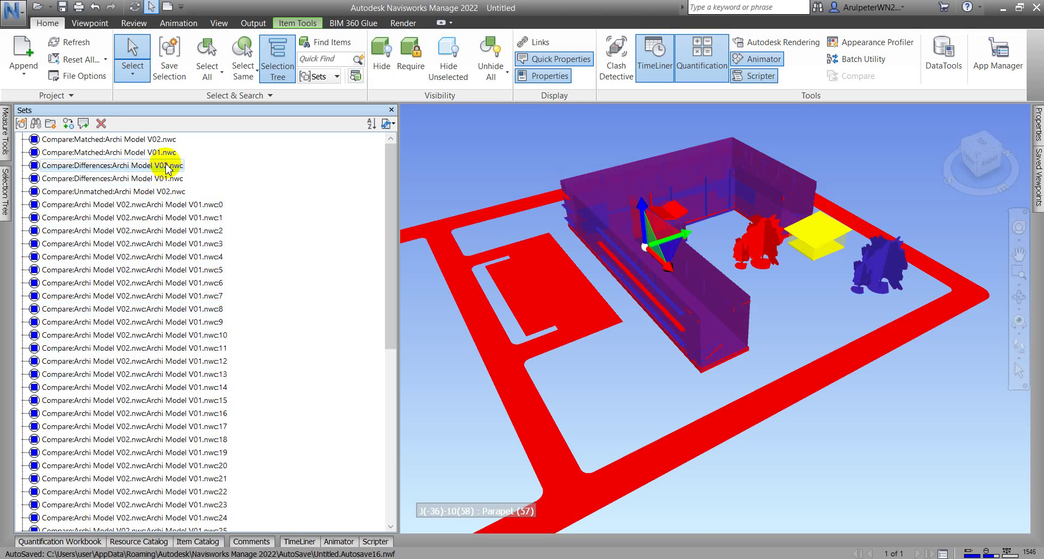
ctrl+click(166, 179)
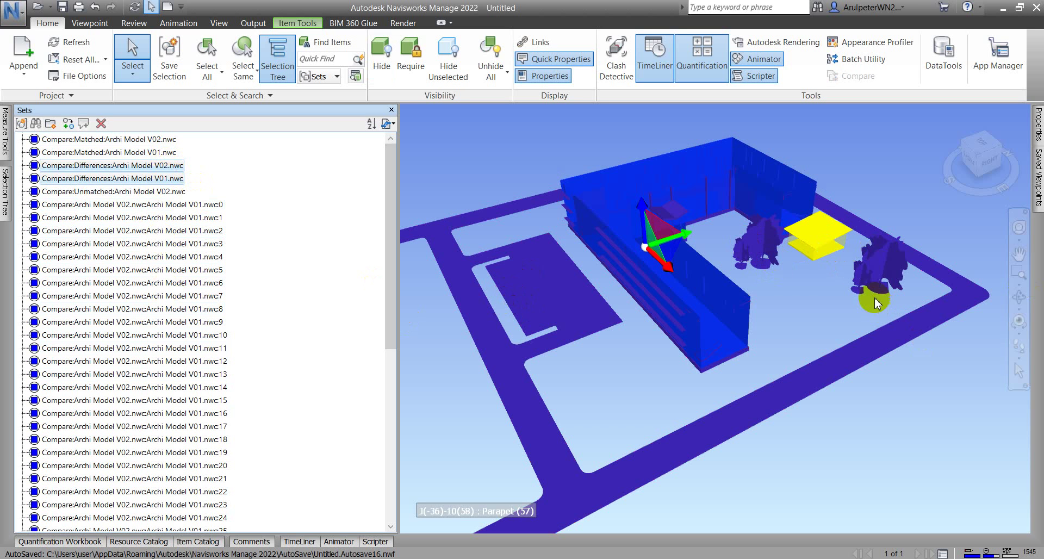
click(161, 195)
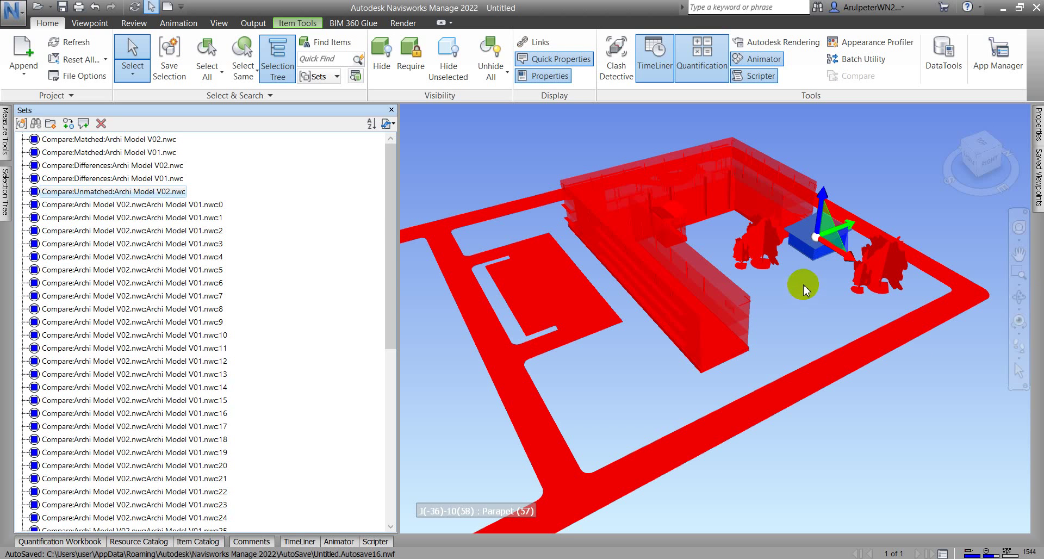
click(442, 182)
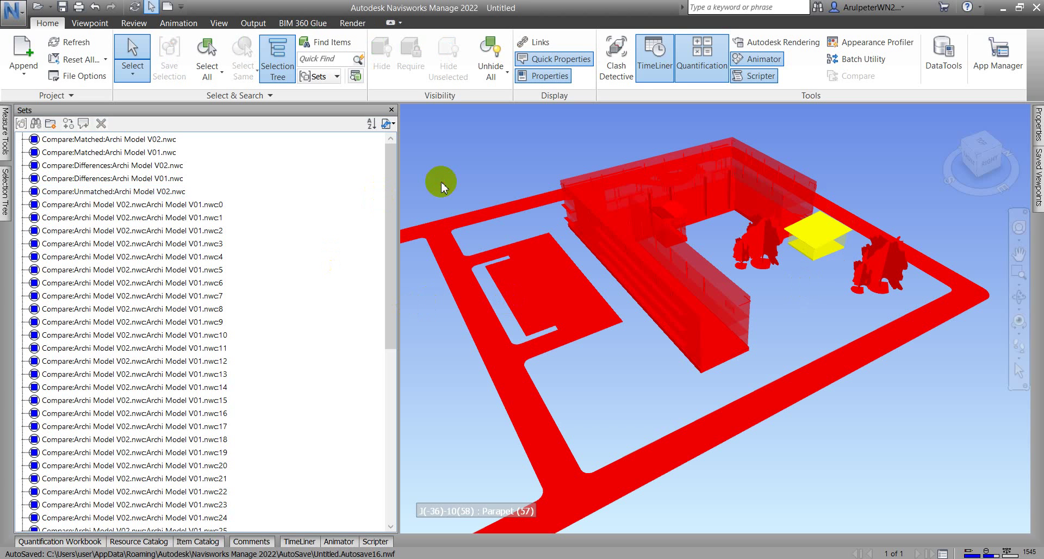